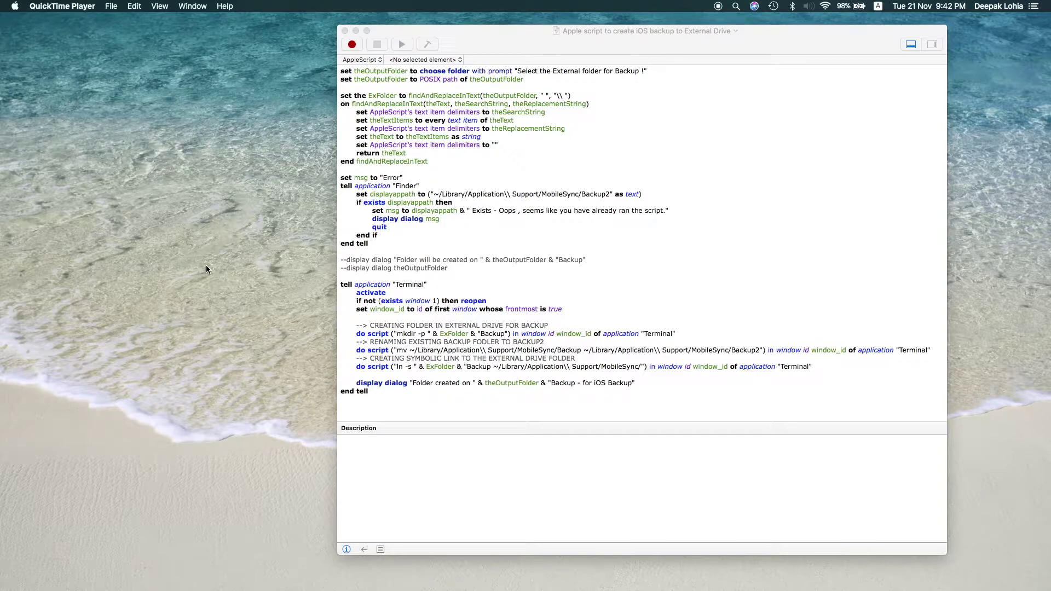
- Close the open script window and reopen "Apple script to create iOS backup to External Drive" from Finder in Script Editor
click(345, 31)
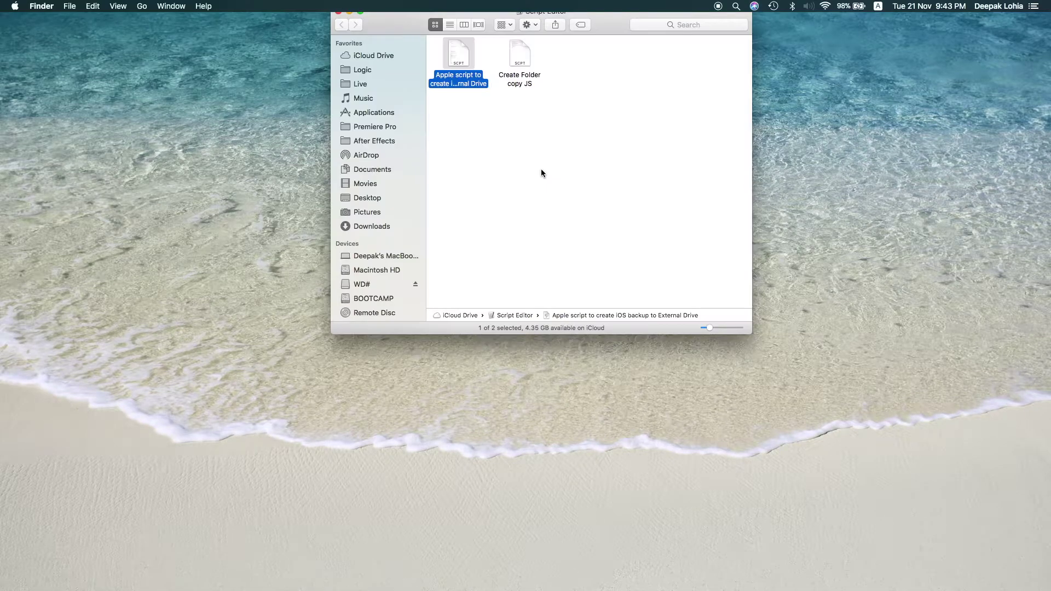
right_click(460, 55)
mouse_move(474, 70)
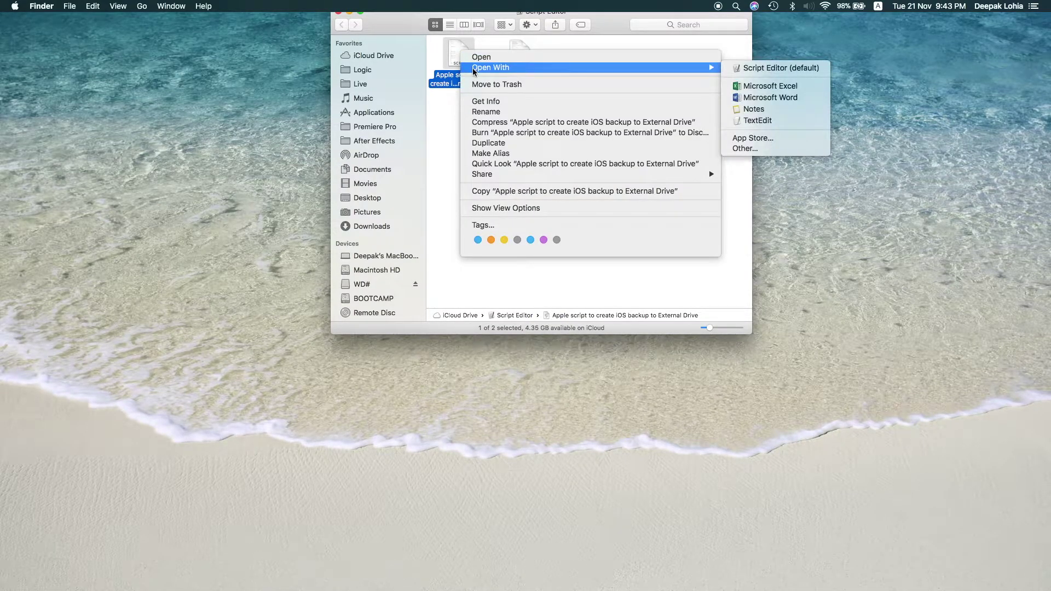
click(751, 71)
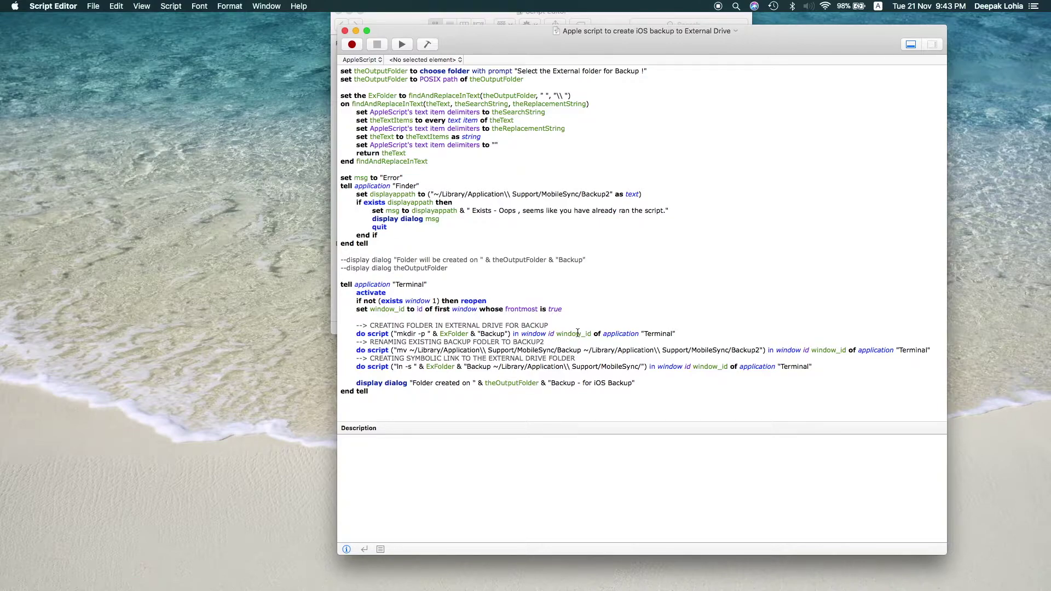
- Run the script with the iOSbackup folder on the WD# drive as the backup destination and accept its final dialog
click(400, 46)
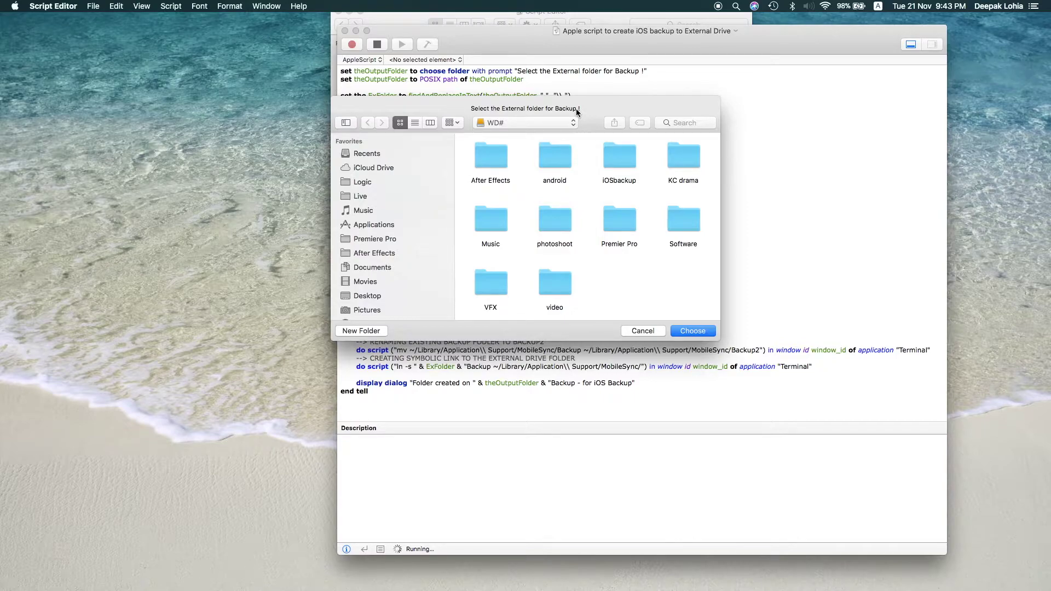
scroll(425, 217, down, 5)
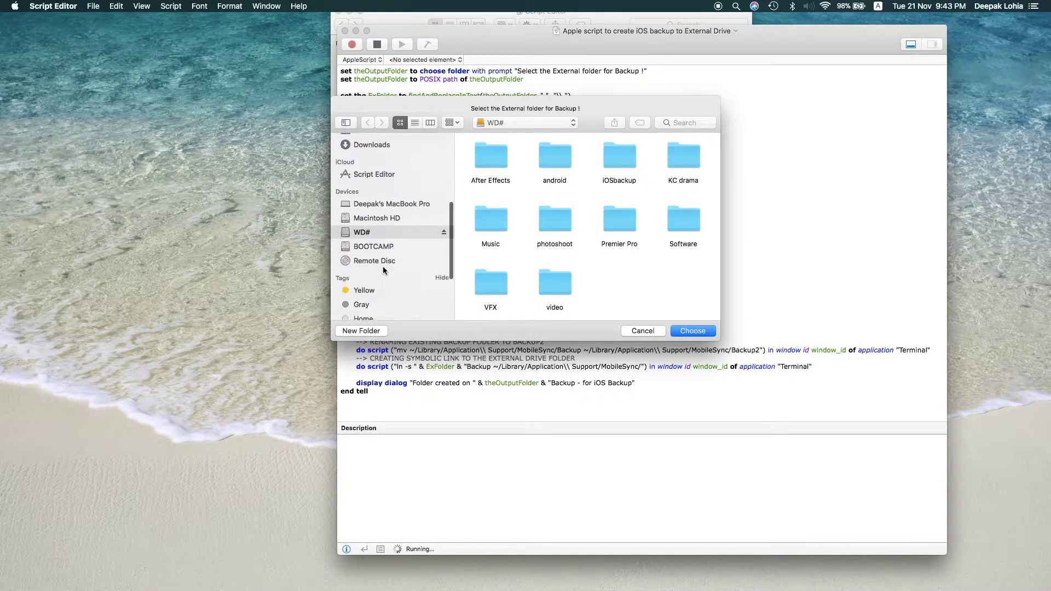
click(396, 241)
click(387, 233)
click(619, 154)
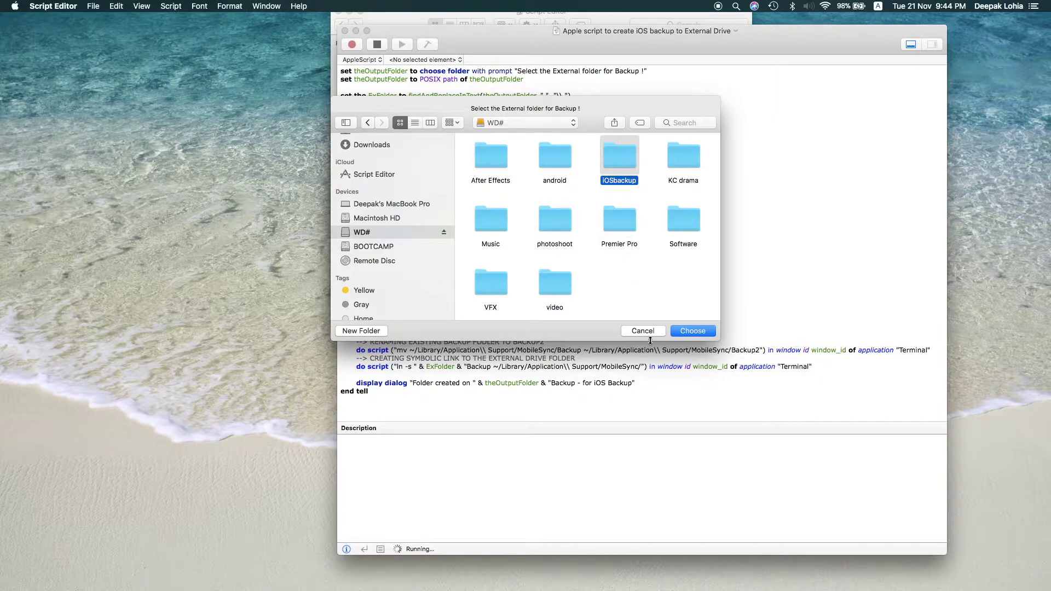
click(693, 332)
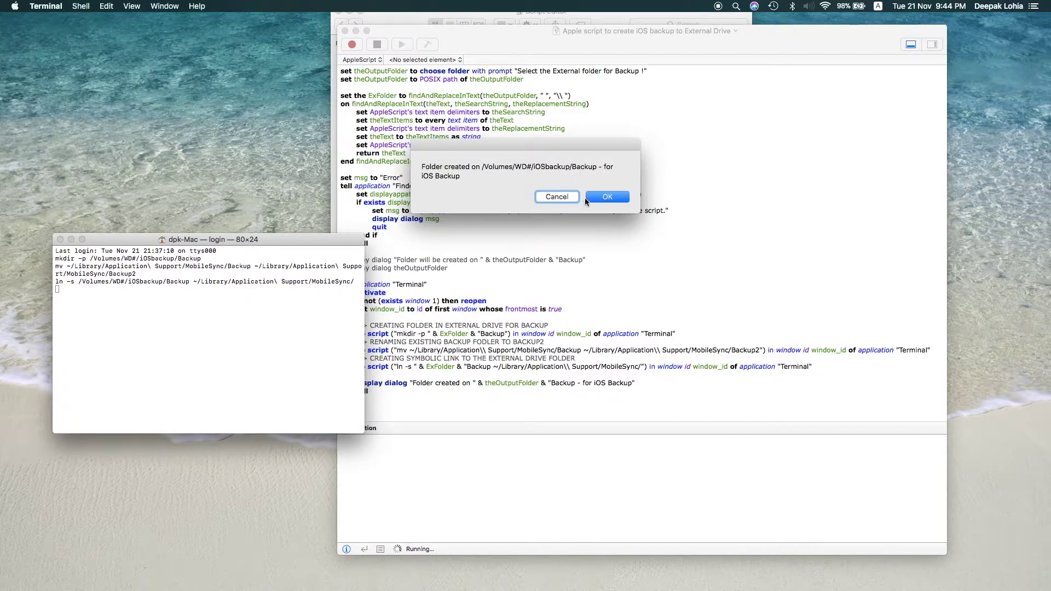
click(609, 197)
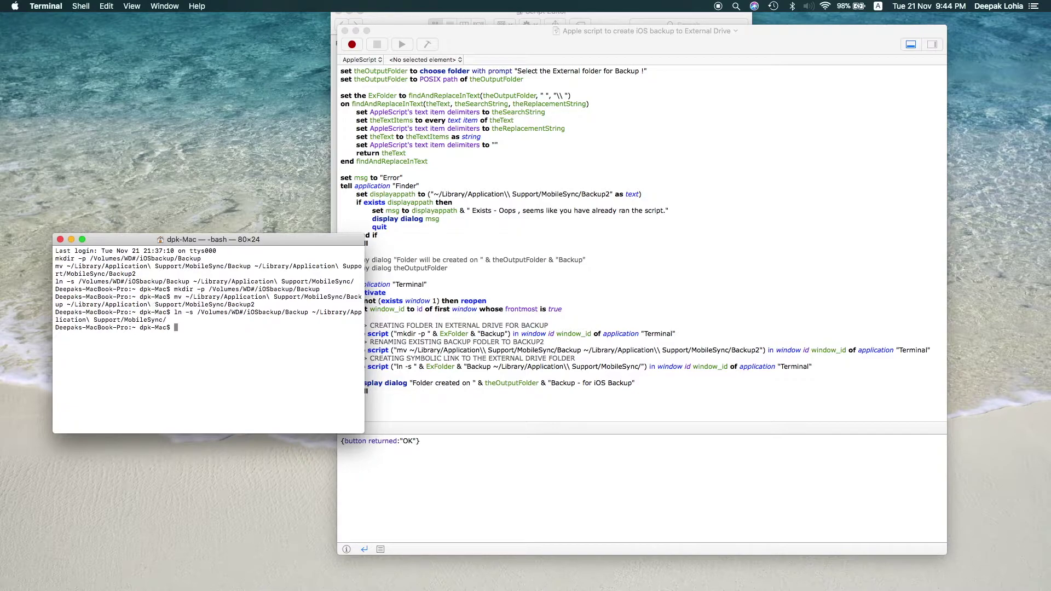
- Switch to Finder and open the iOSbackup folder on the WD# drive to check its contents
key(super+Tab)
click(108, 201)
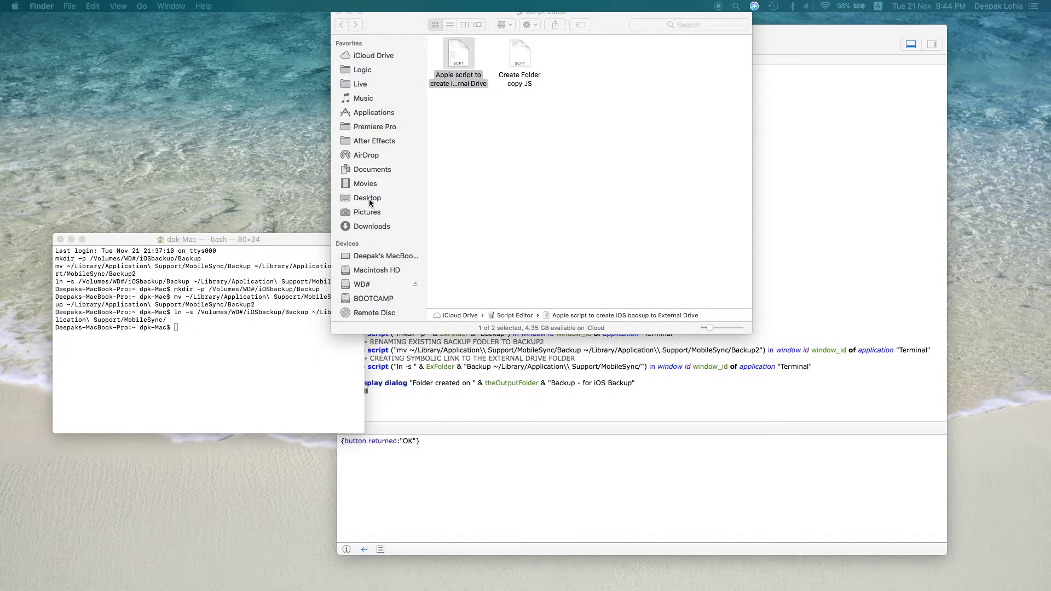
scroll(379, 234, down, 3)
click(369, 234)
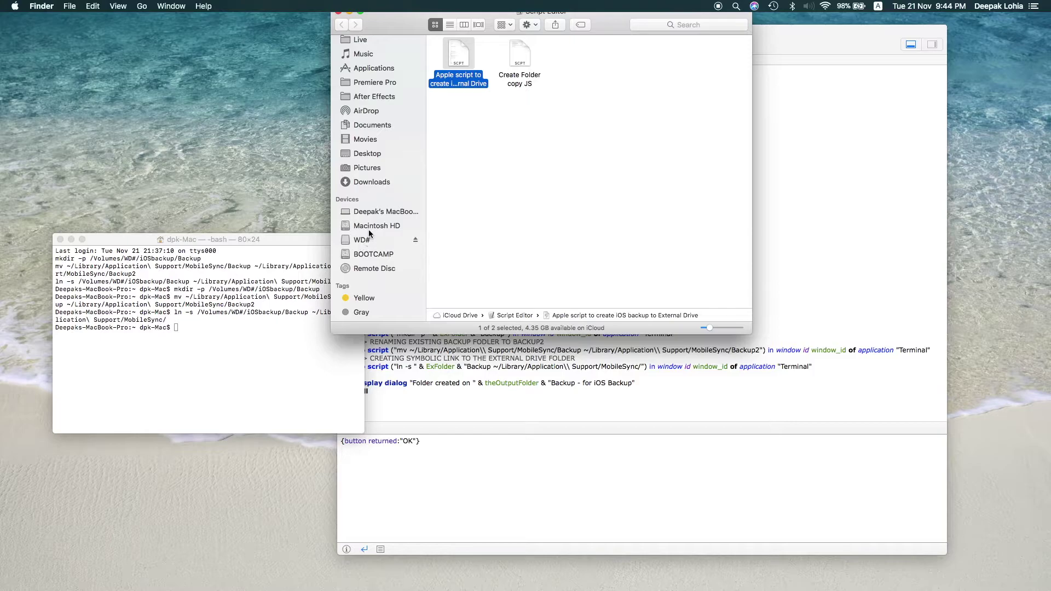
click(369, 238)
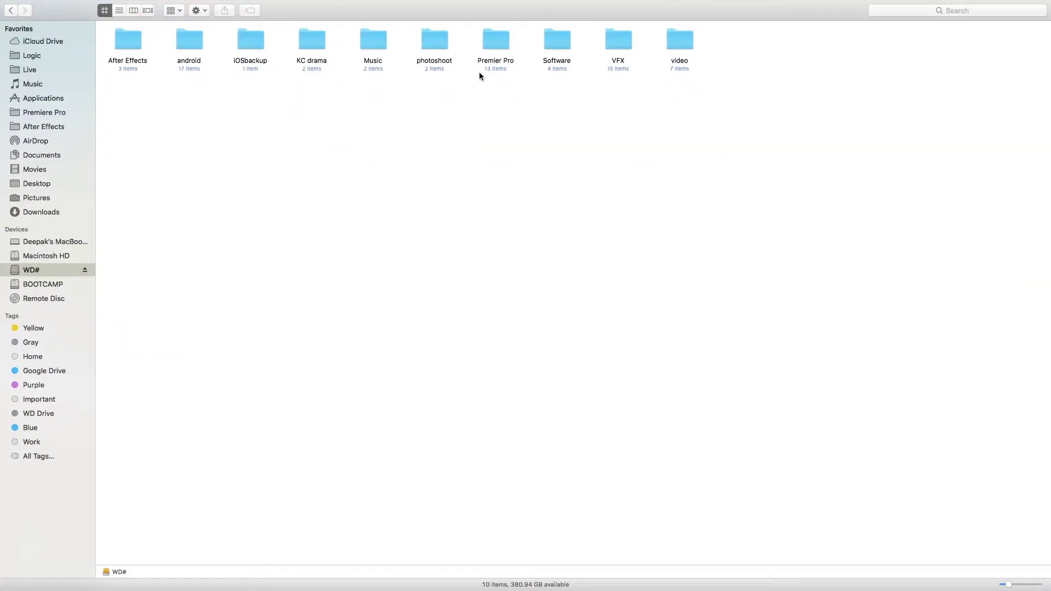
double_click(255, 39)
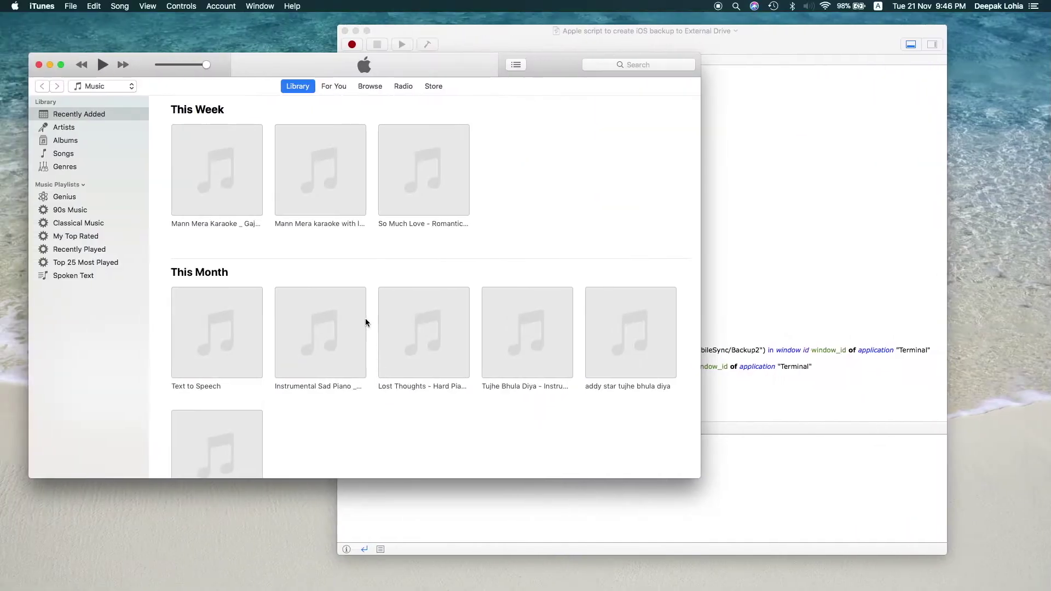
- In iTunes, enlarge the window, open the connected iPhone's summary and start a manual backup to this computer
click(61, 64)
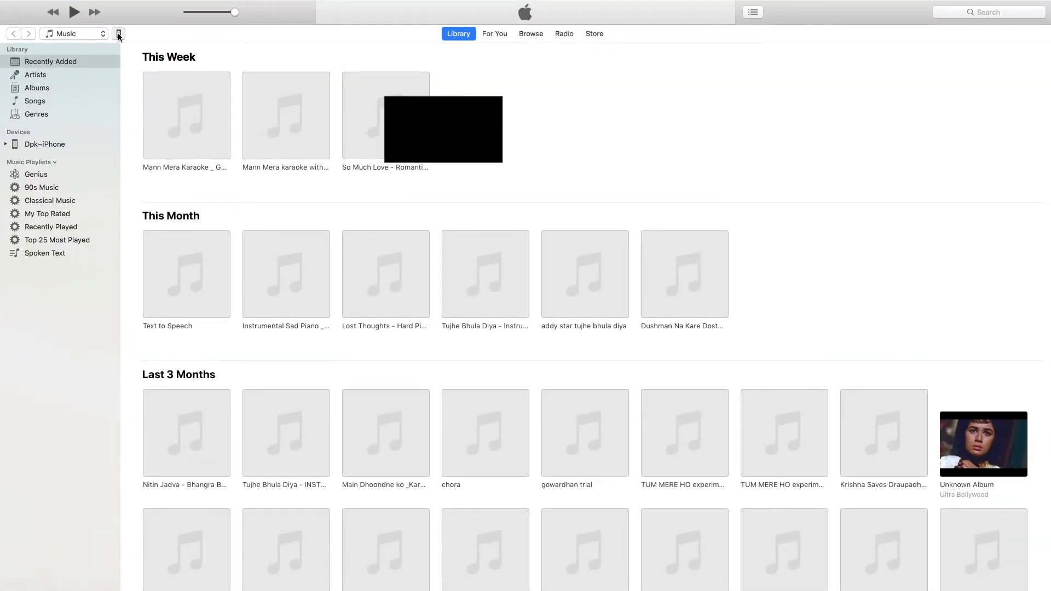
click(118, 34)
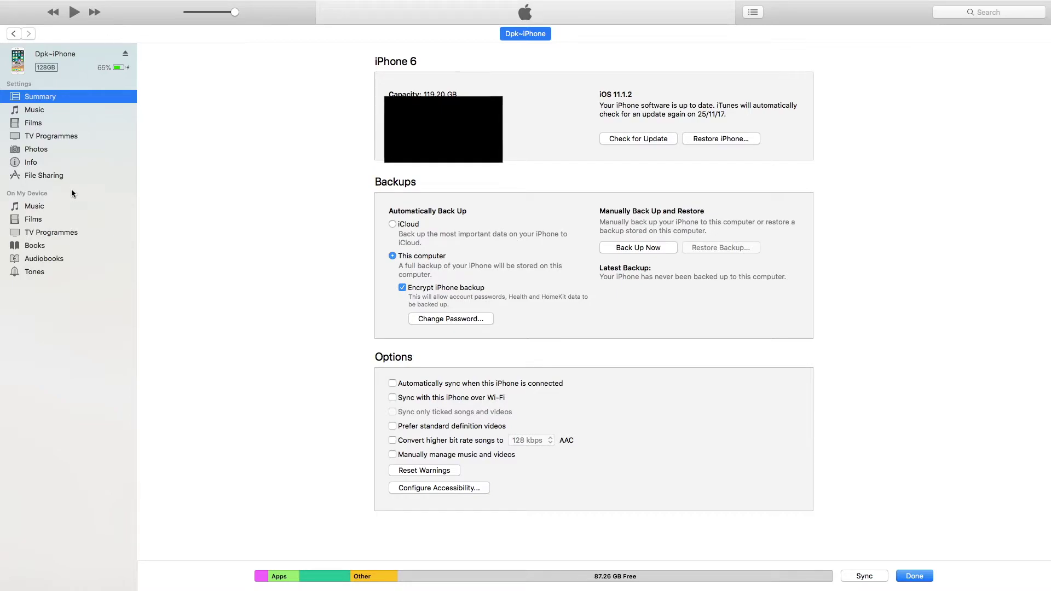
click(646, 249)
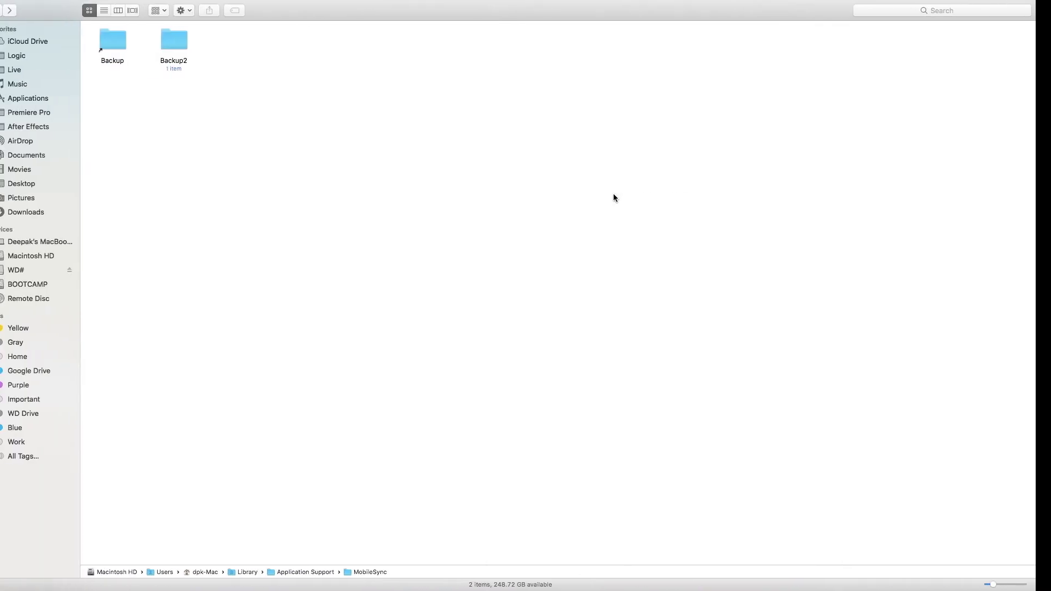
- In Finder, open the device's folder inside iOSbackup > Backup on the WD# drive to check for incoming backup files
click(36, 269)
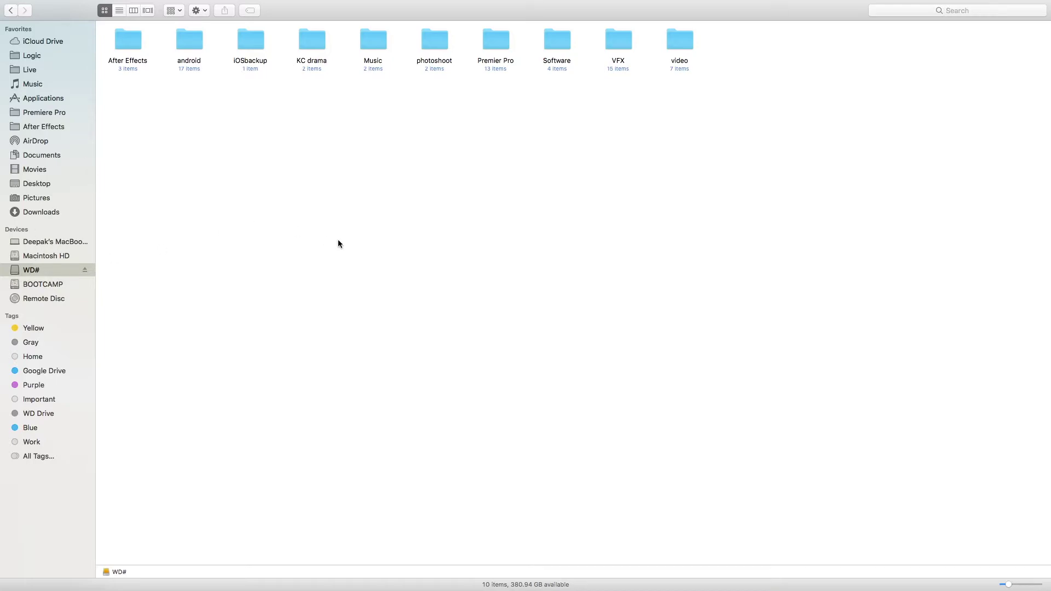
double_click(255, 44)
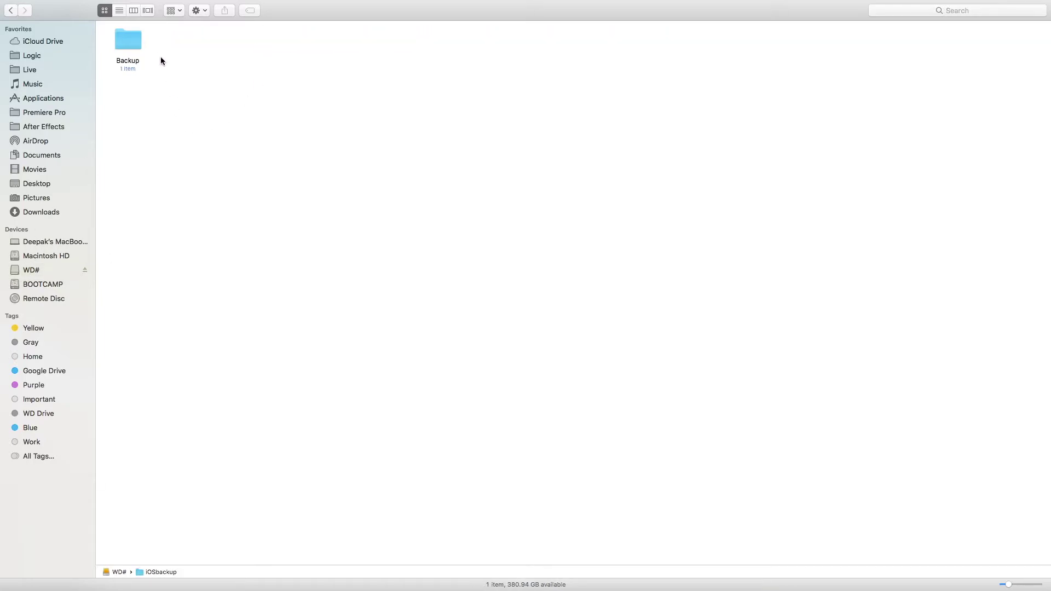
double_click(132, 43)
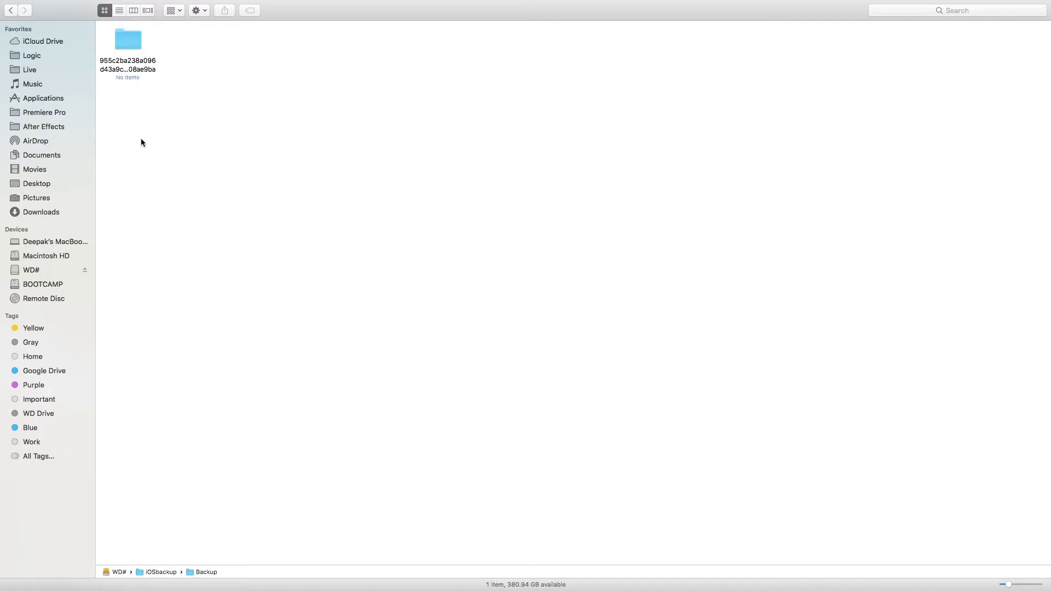
click(125, 38)
double_click(124, 40)
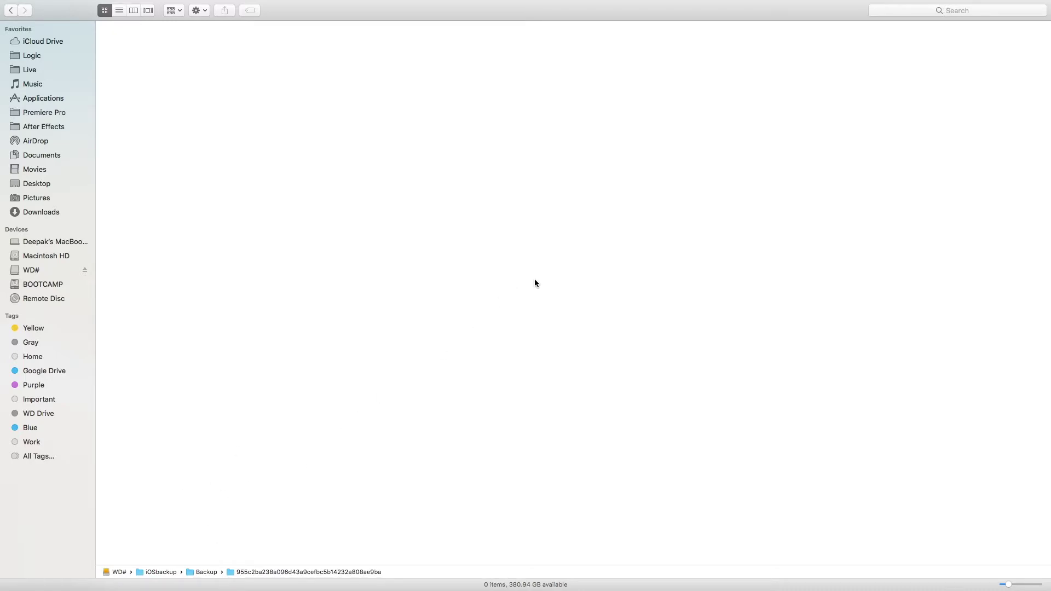
- Check the backup progress in iTunes, then examine the device's backup folder in Finder on the WD# drive
key(ctrl+Right)
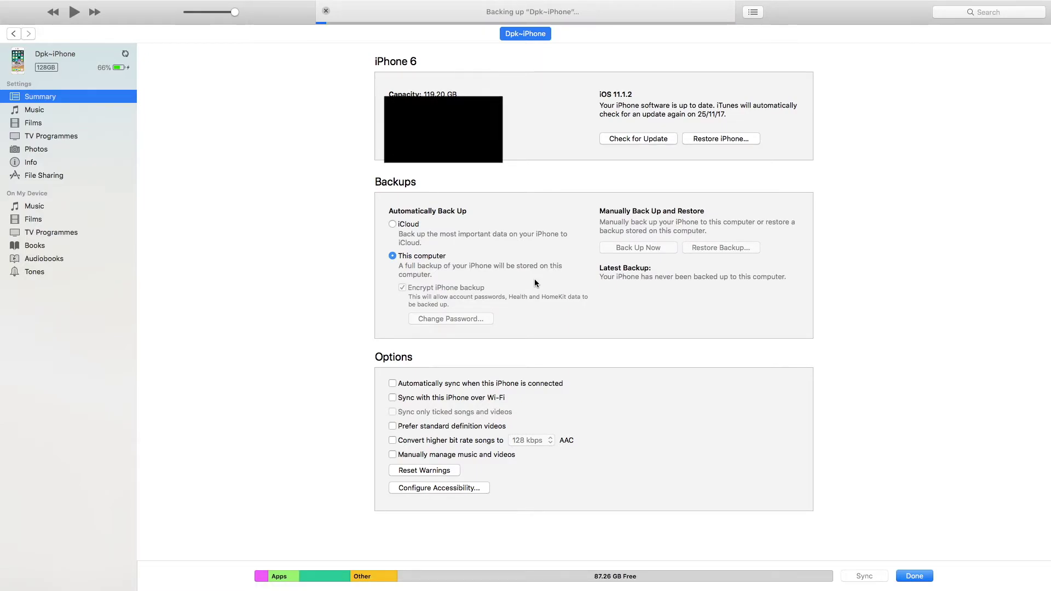
key(ctrl+Left)
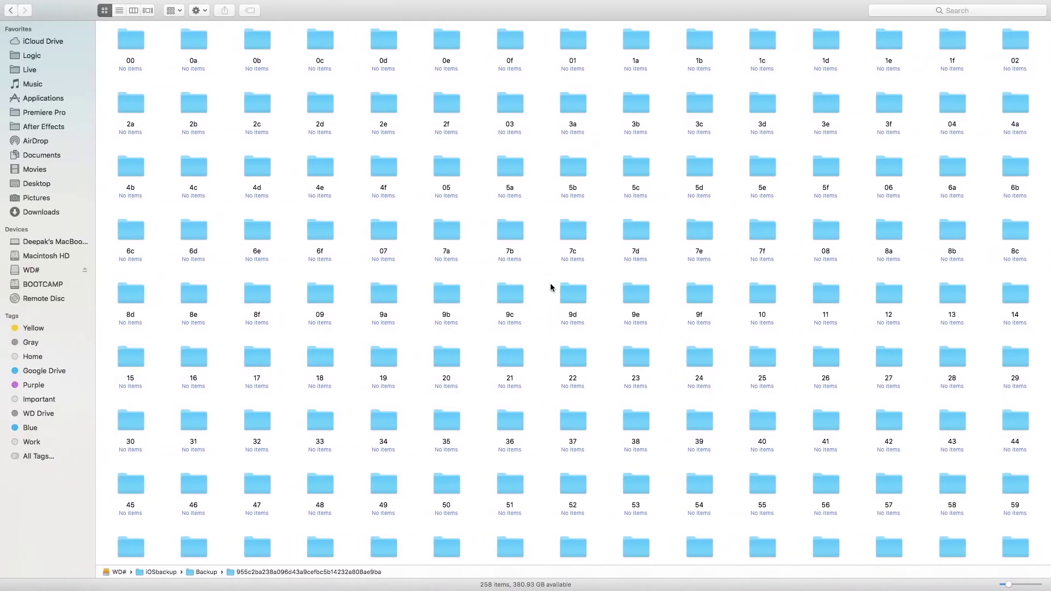
scroll(418, 247, down, 5)
scroll(396, 367, down, 8)
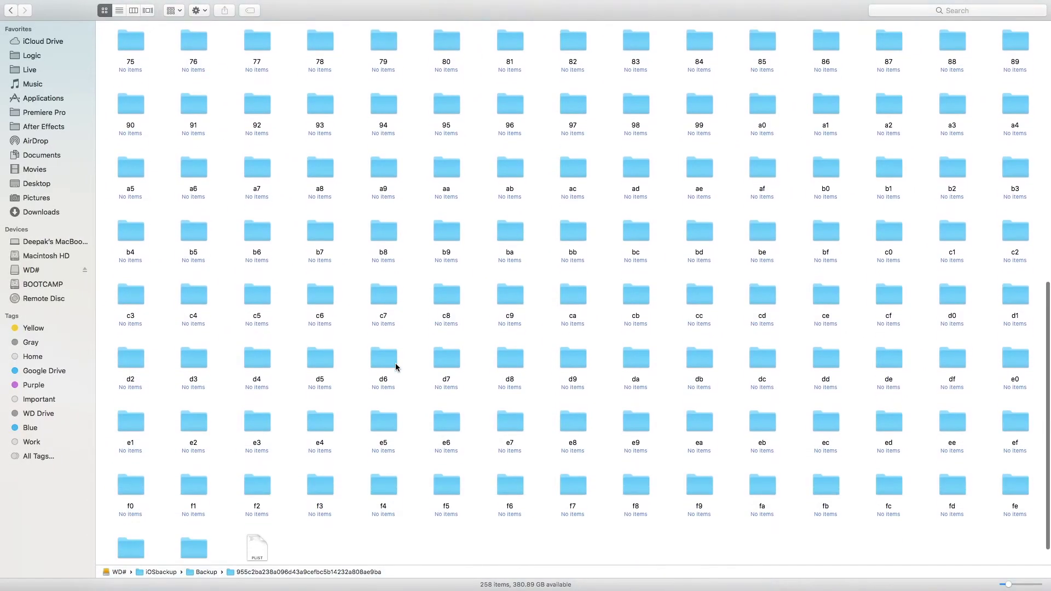
click(11, 9)
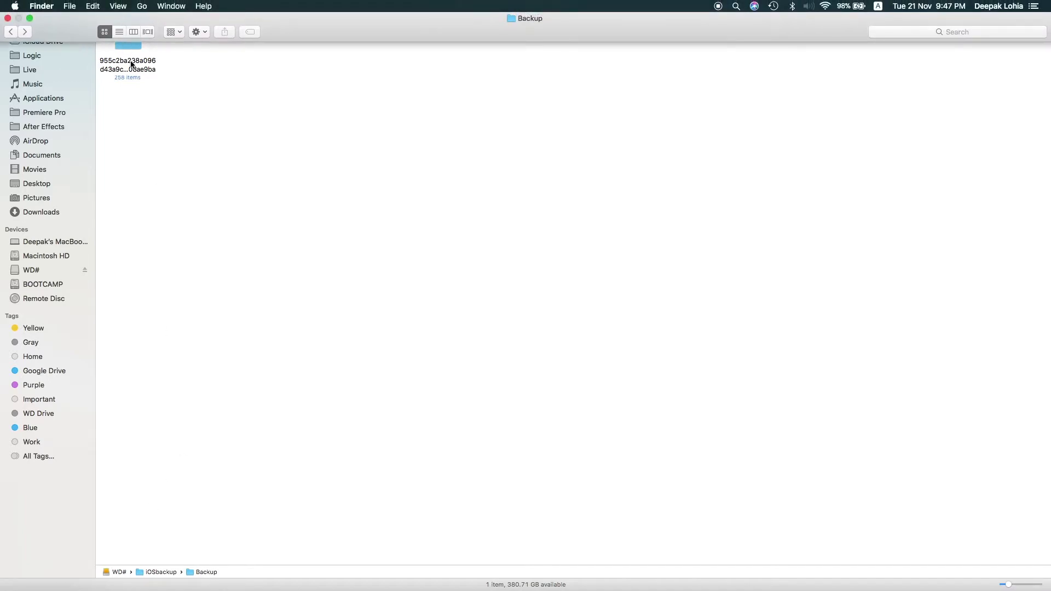
click(125, 32)
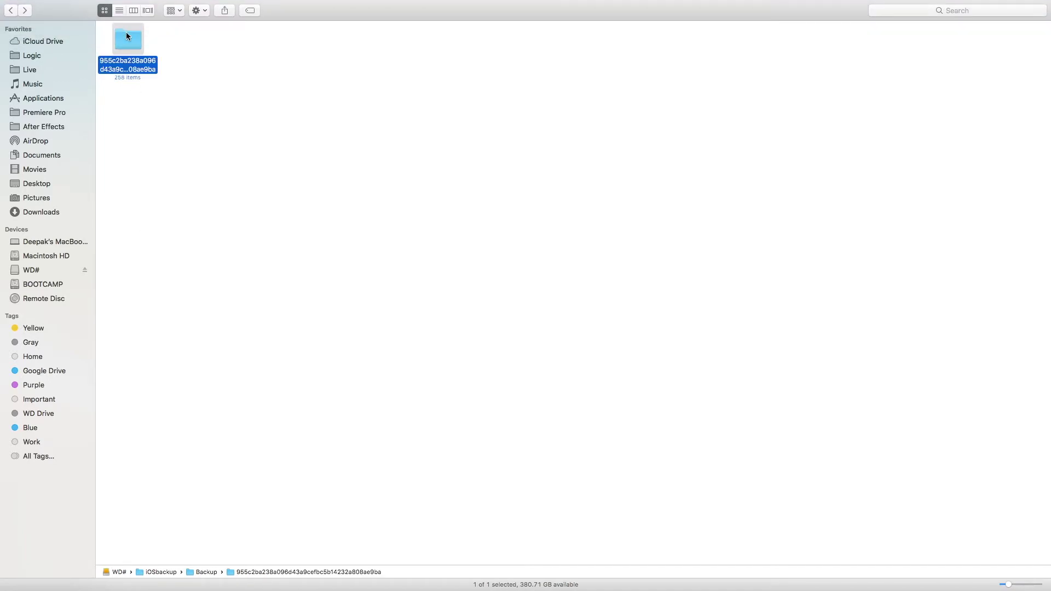
double_click(126, 37)
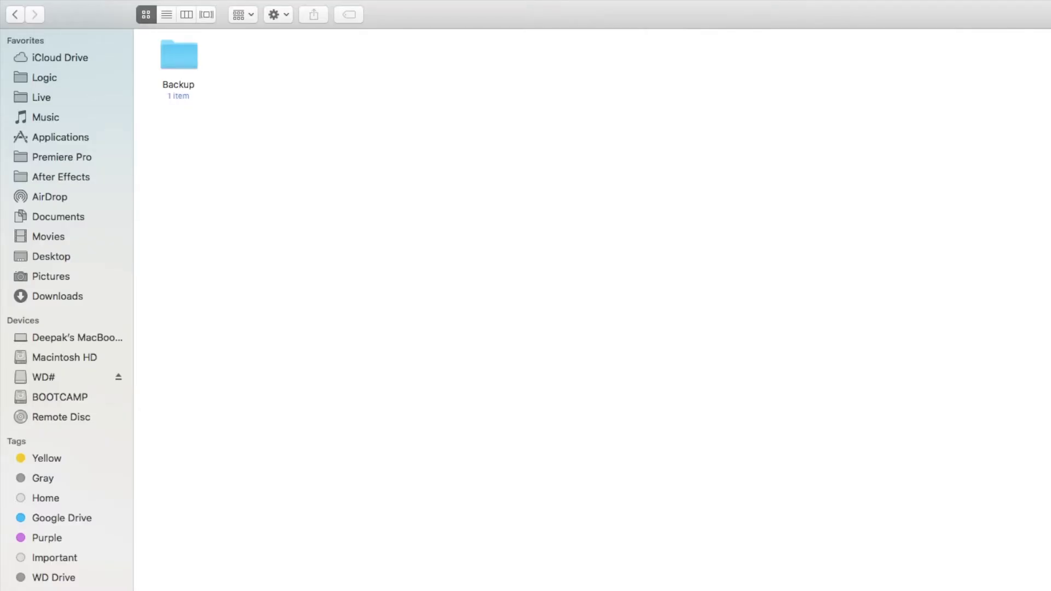
- Go to the ~/Library/ folder in Finder and open Application Support > MobileSync
key(super+shift+g)
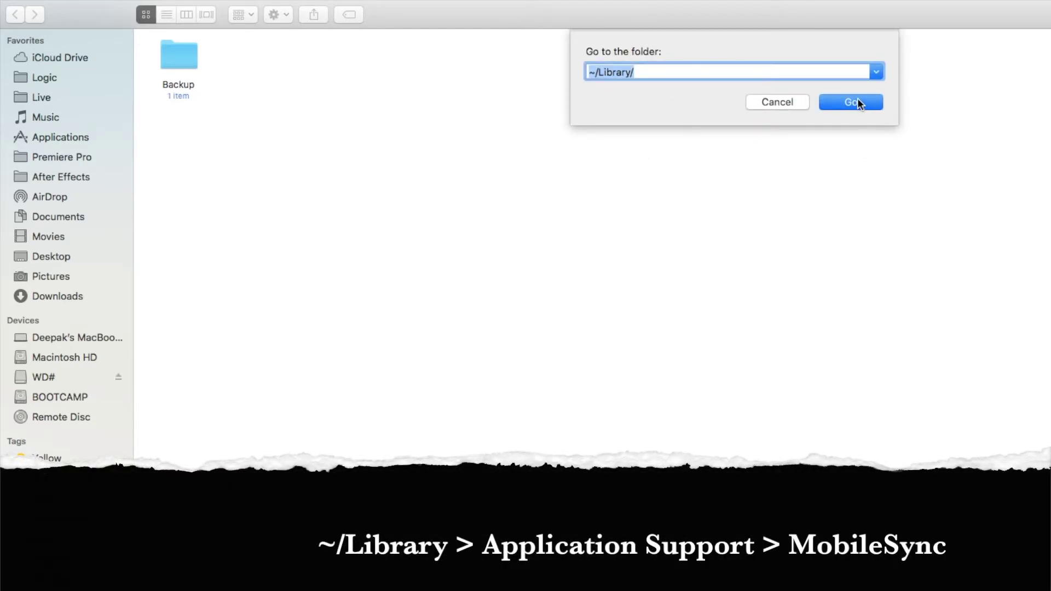
click(857, 103)
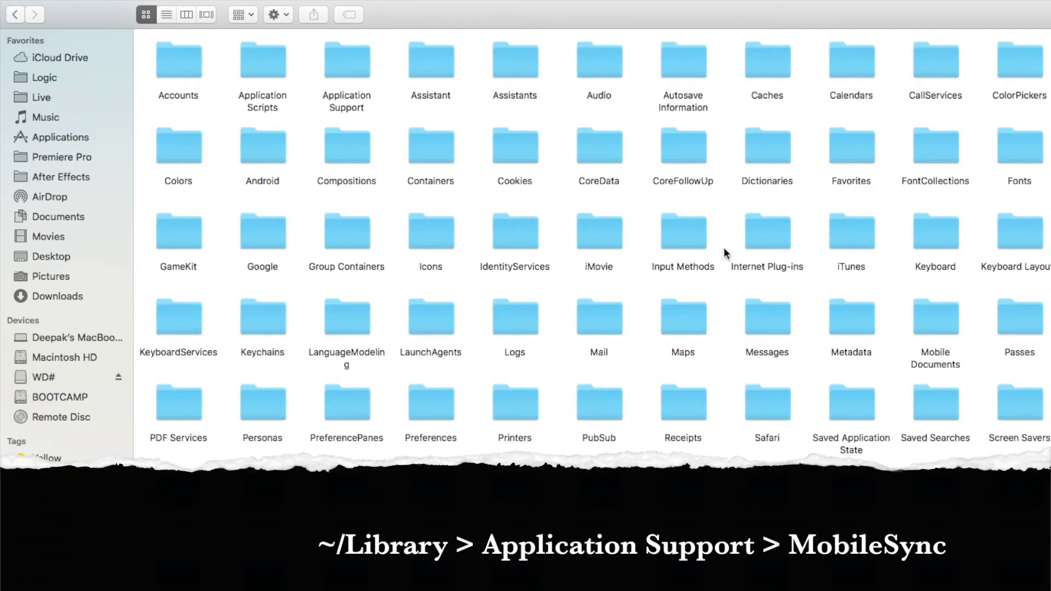
double_click(356, 64)
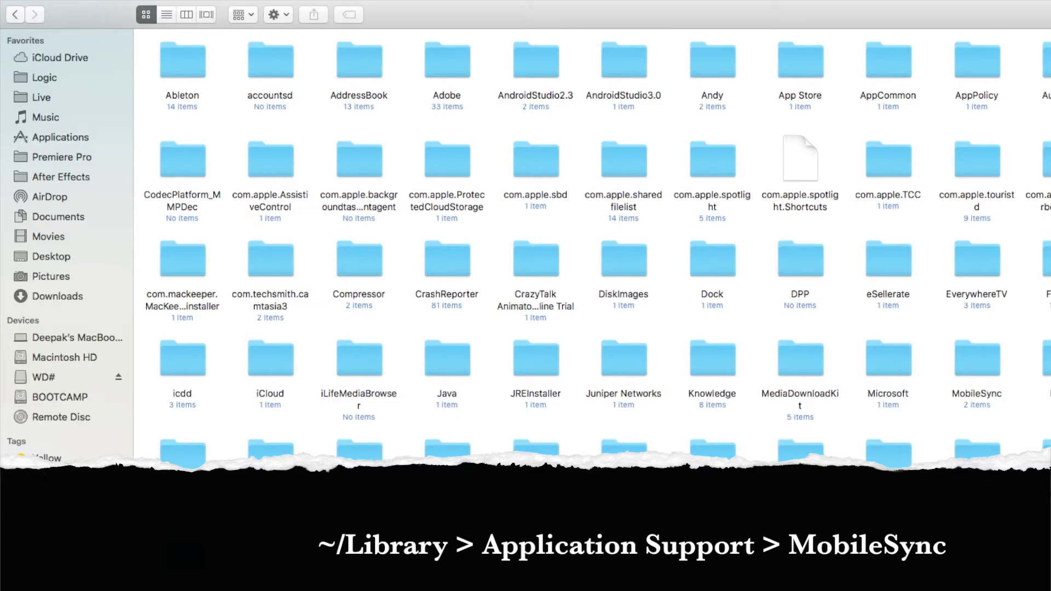
key(m)
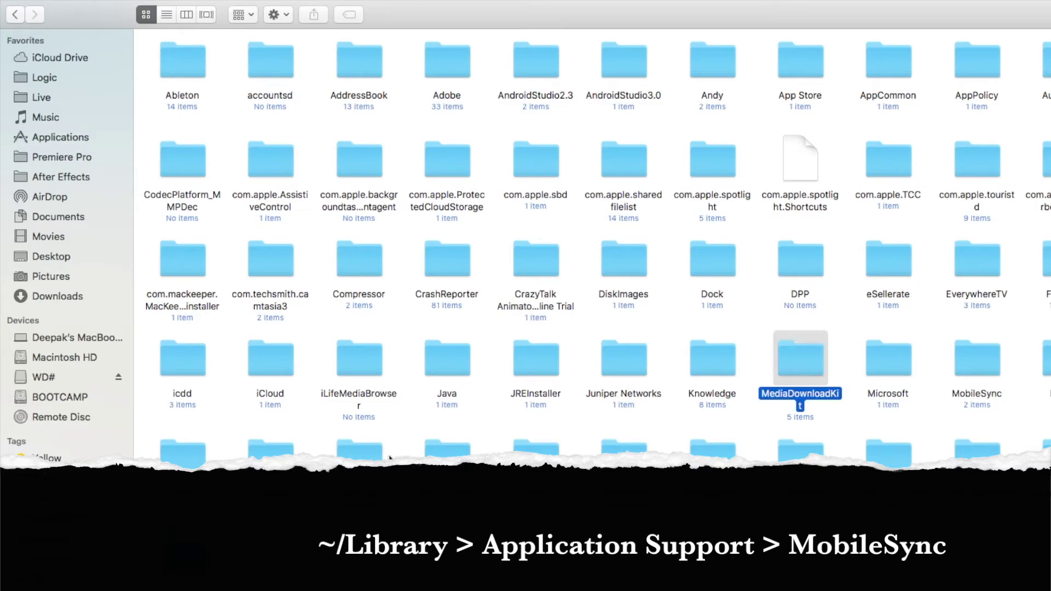
click(990, 359)
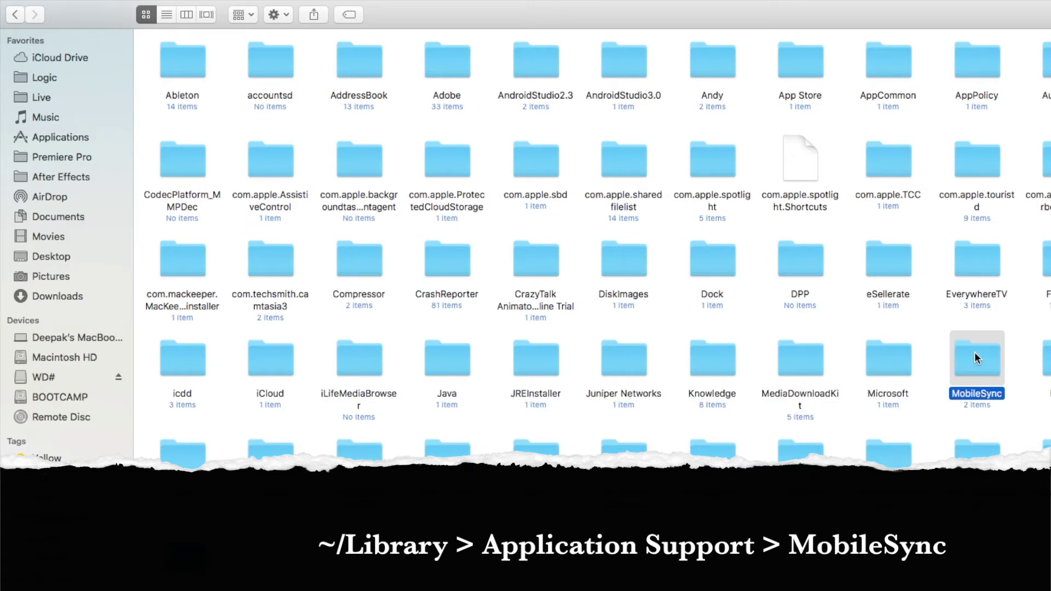
double_click(975, 358)
- Follow the Backup link in MobileSync to check its target folder, and return to MobileSync
click(127, 42)
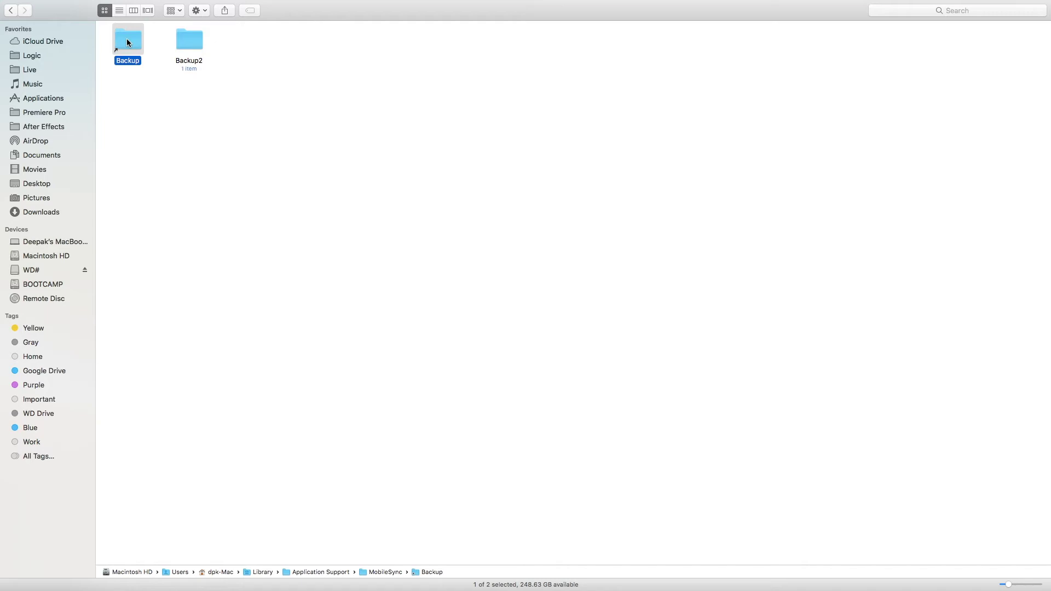
double_click(131, 42)
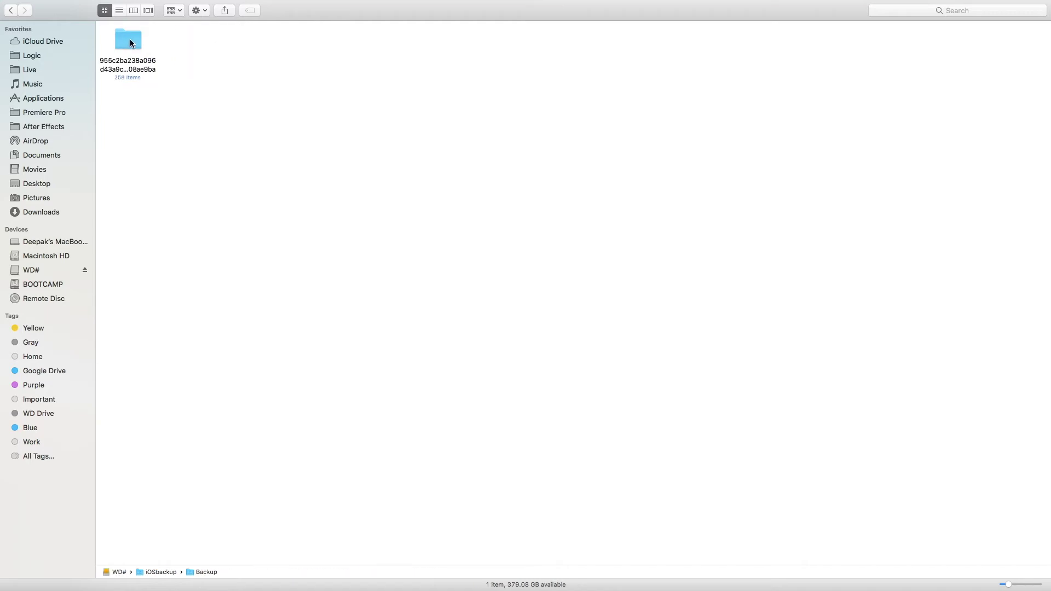
click(12, 11)
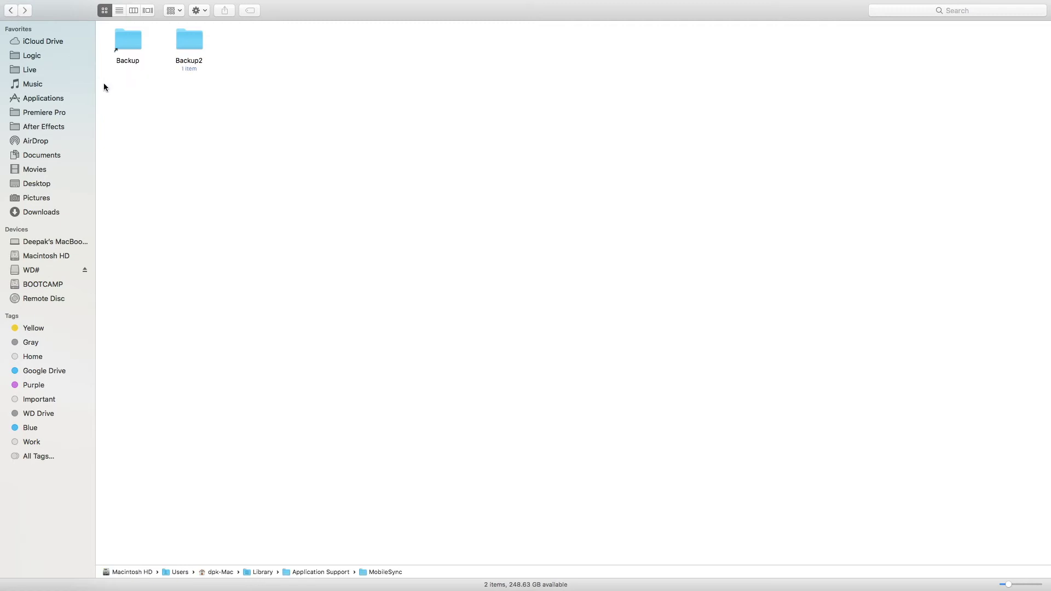
- Delete the Backup link from MobileSync and rename the Backup2 folder to Backup
click(132, 49)
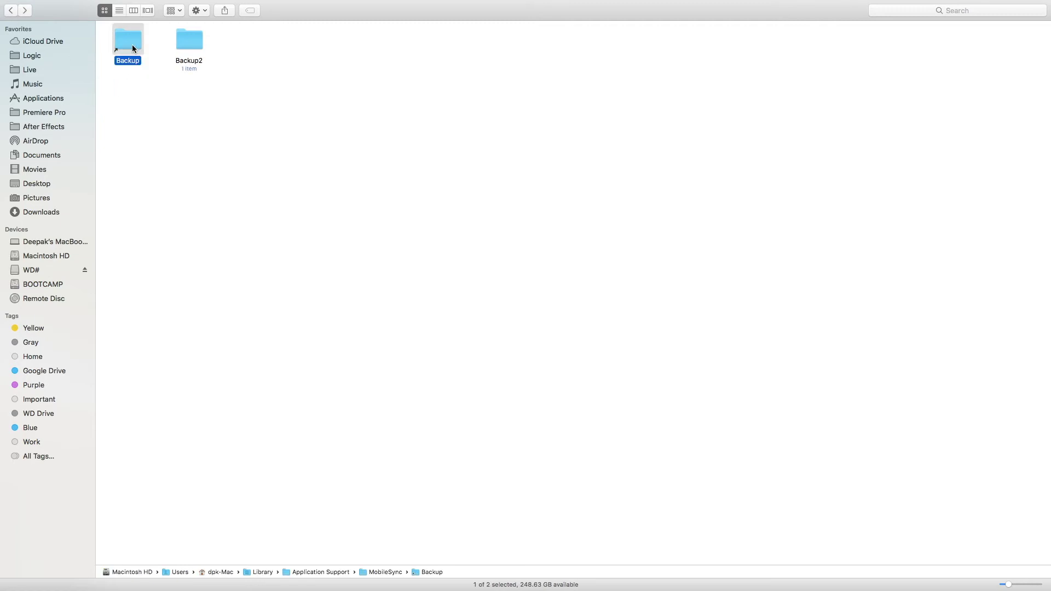
key(super+BackSpace)
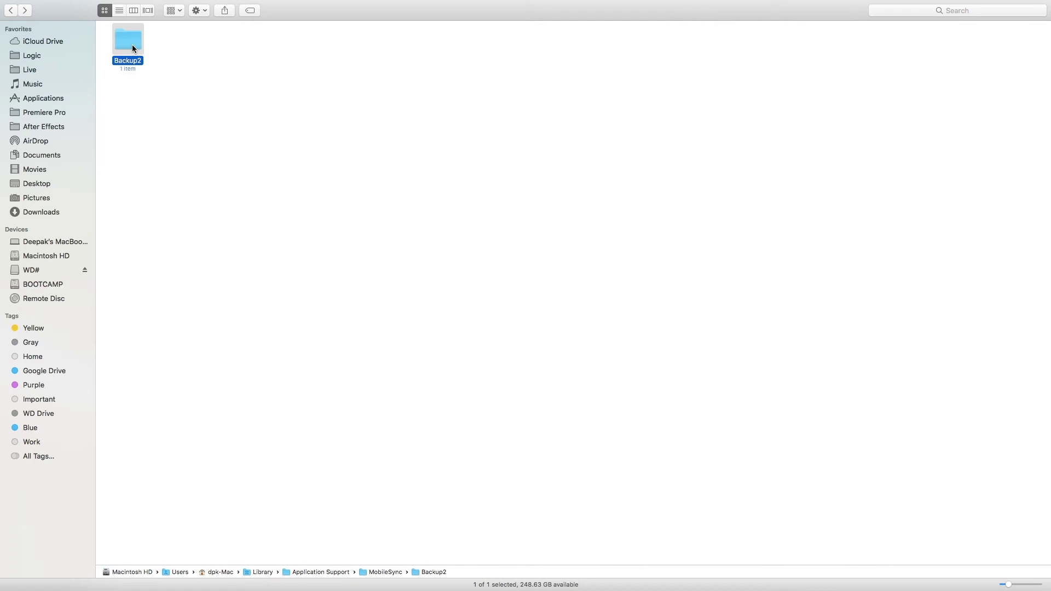
click(140, 63)
click(141, 62)
key(BackSpace)
click(227, 115)
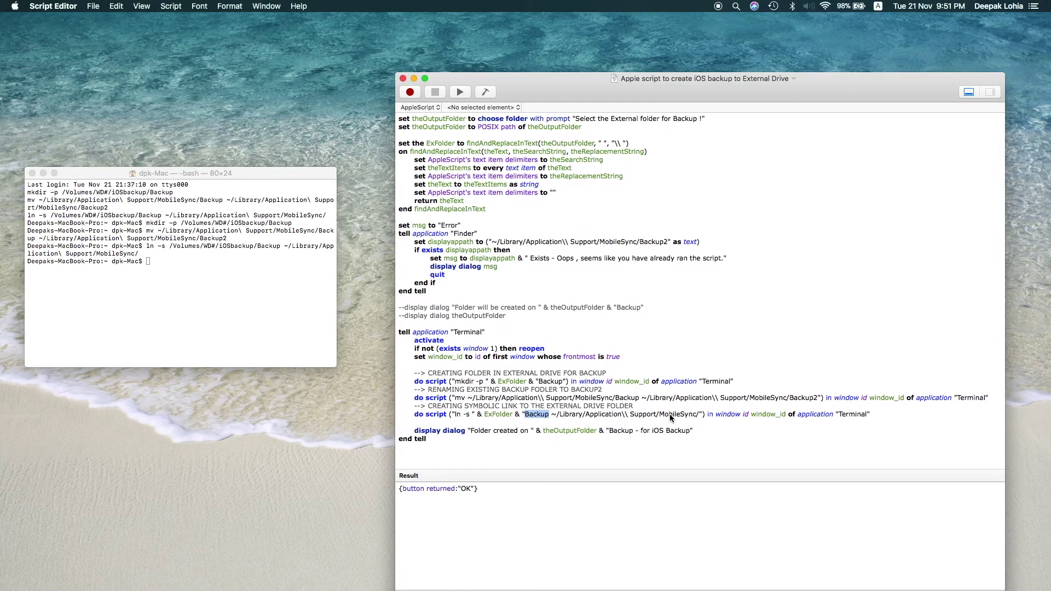
- Minimize the script window and return to the full-screen Finder window showing the MobileSync folder
click(414, 79)
key(ctrl+Right)
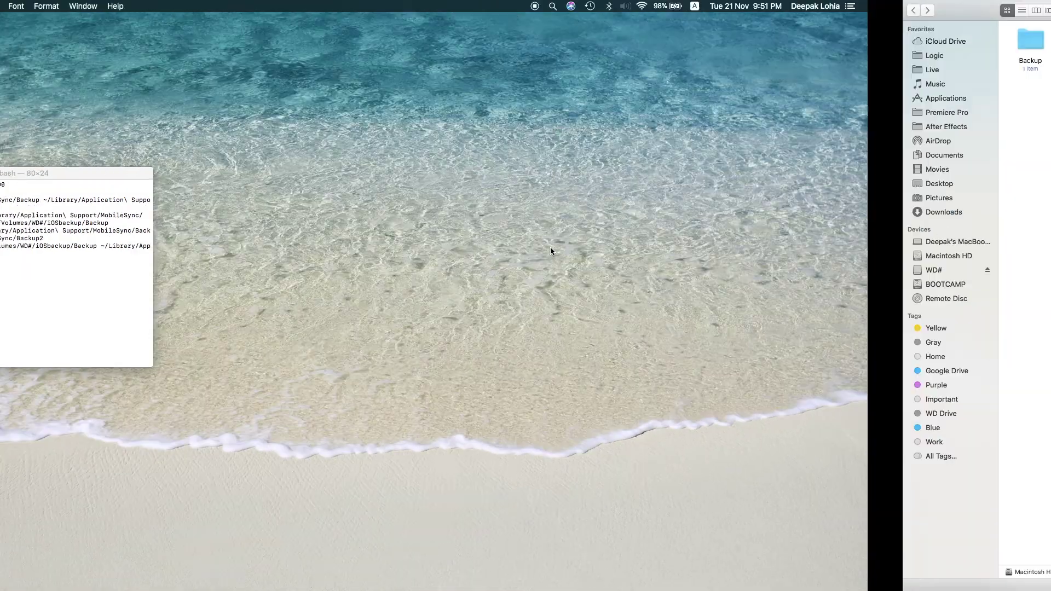